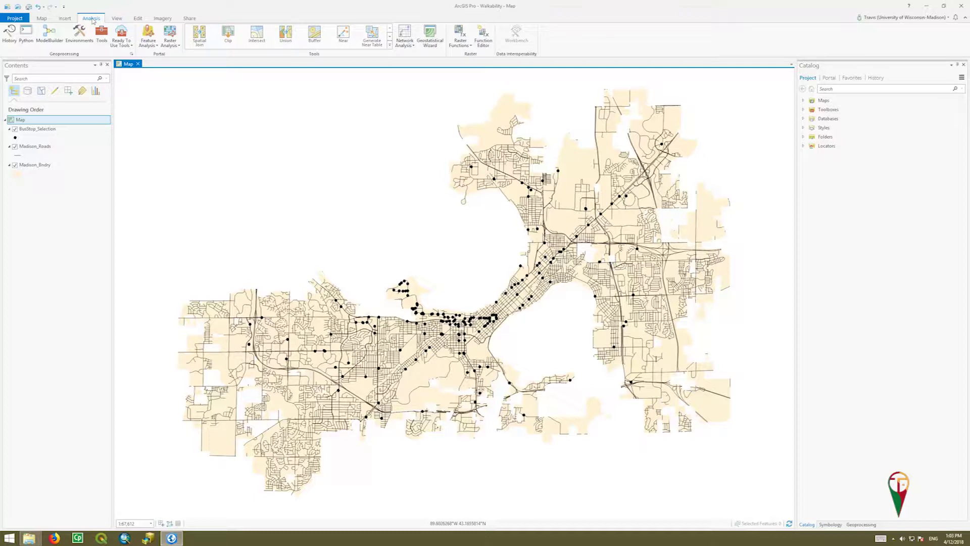
Set the network analysis data source to Network_Roads1_ND.nd from the Processed_Data Vector folder
click(415, 45)
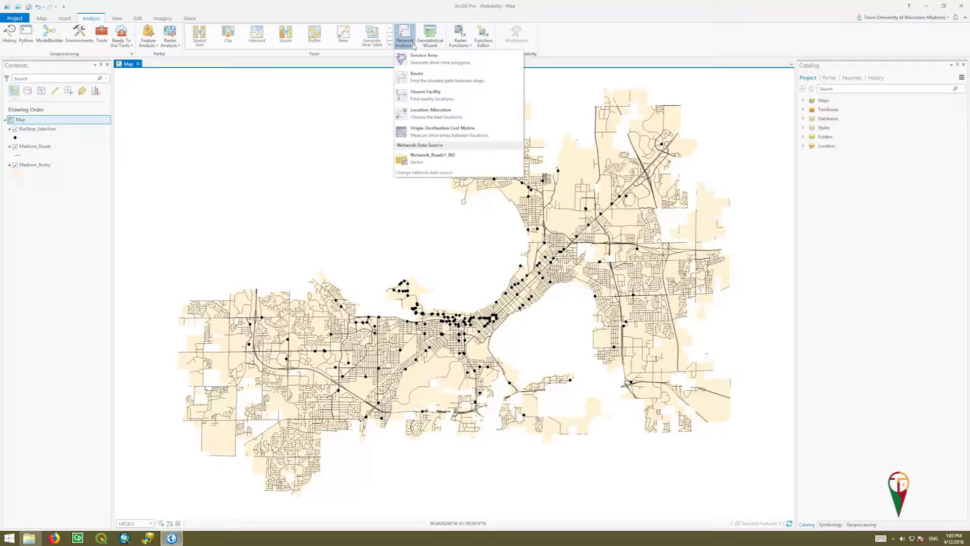
click(427, 173)
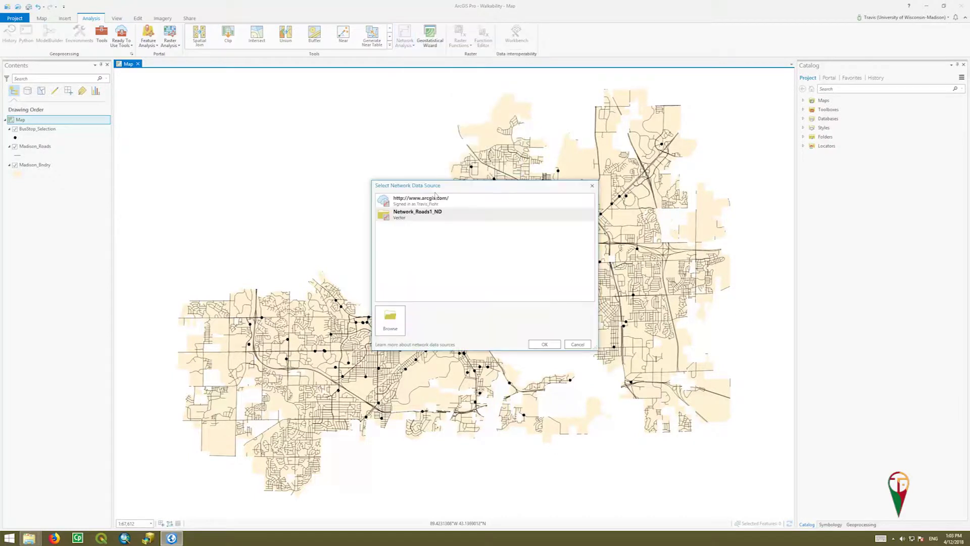
click(390, 320)
double_click(470, 237)
double_click(472, 238)
double_click(480, 237)
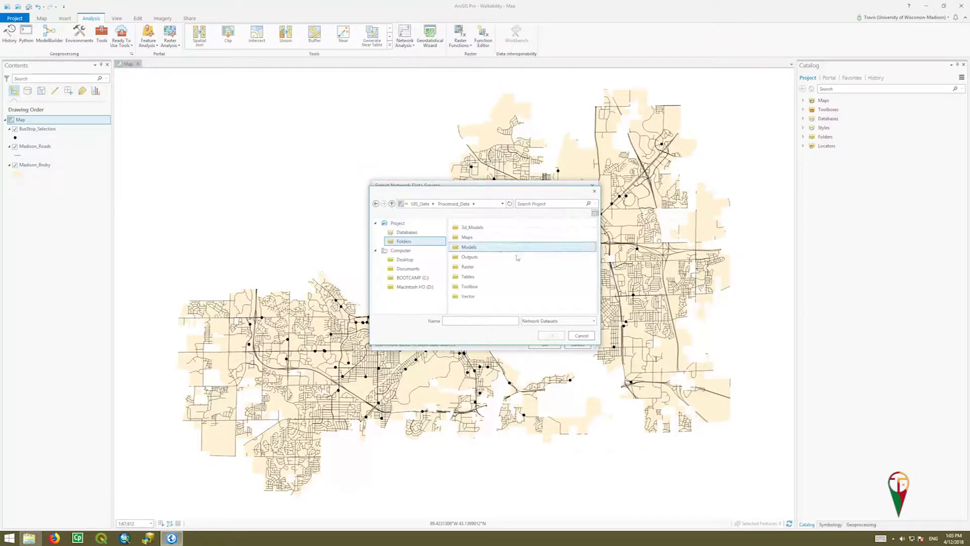
double_click(471, 296)
click(488, 237)
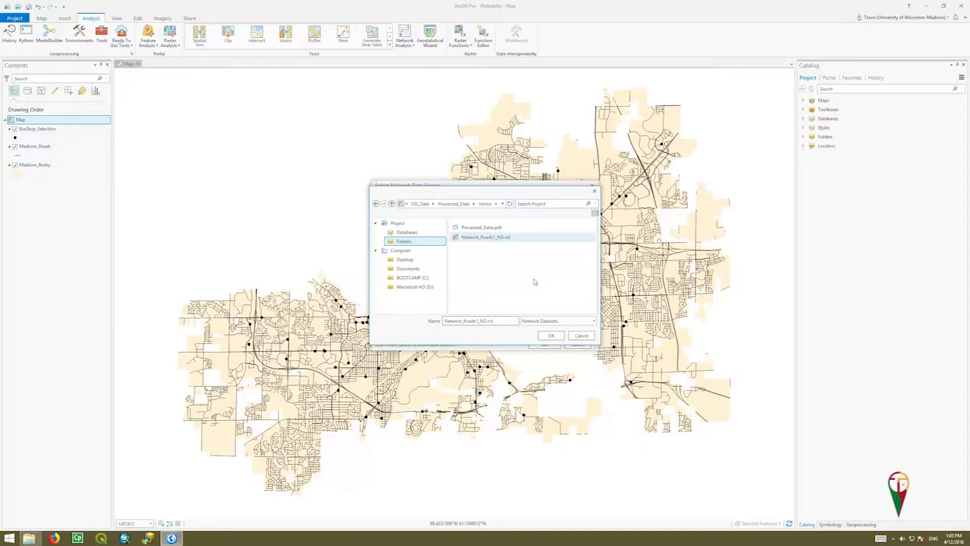
click(553, 336)
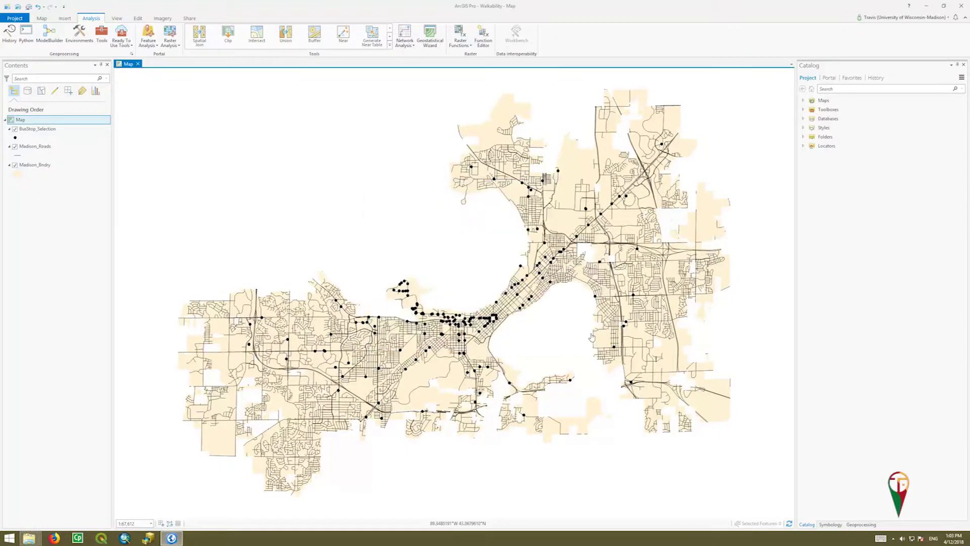
Create a Service Area network analysis layer and display its analysis settings
click(408, 51)
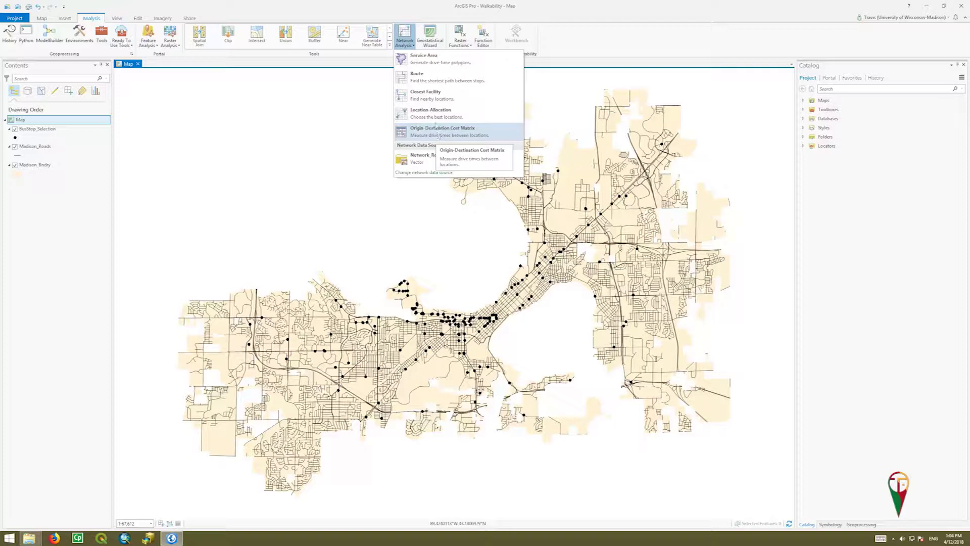
click(423, 60)
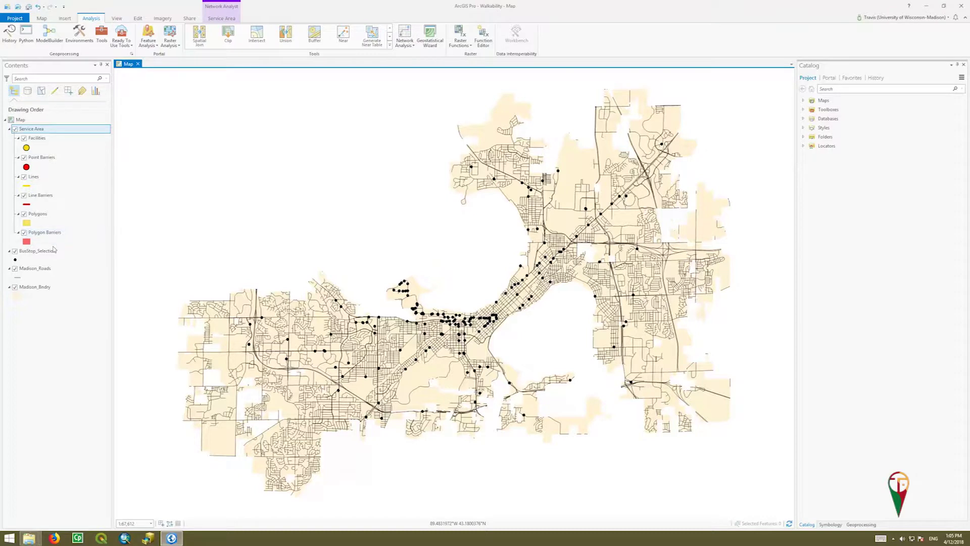
click(38, 132)
click(38, 133)
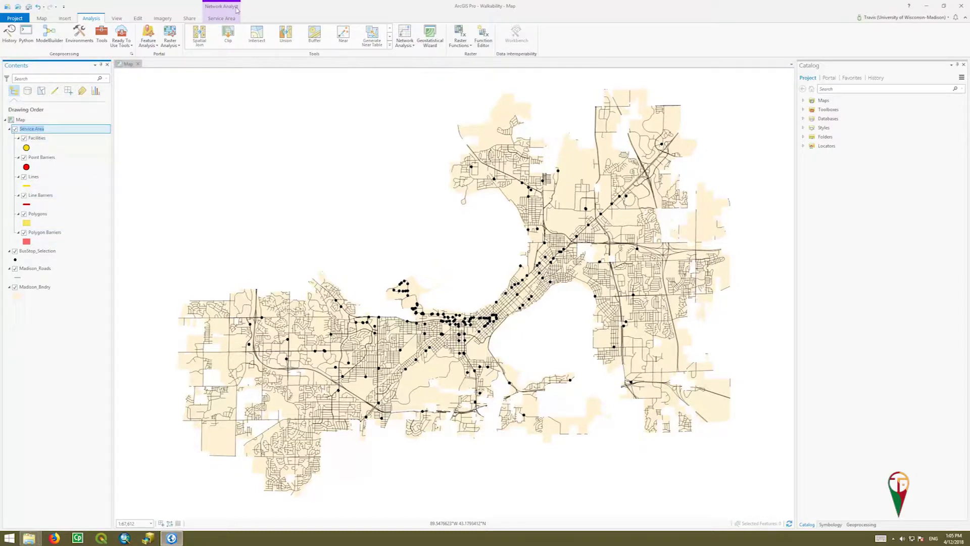
click(223, 18)
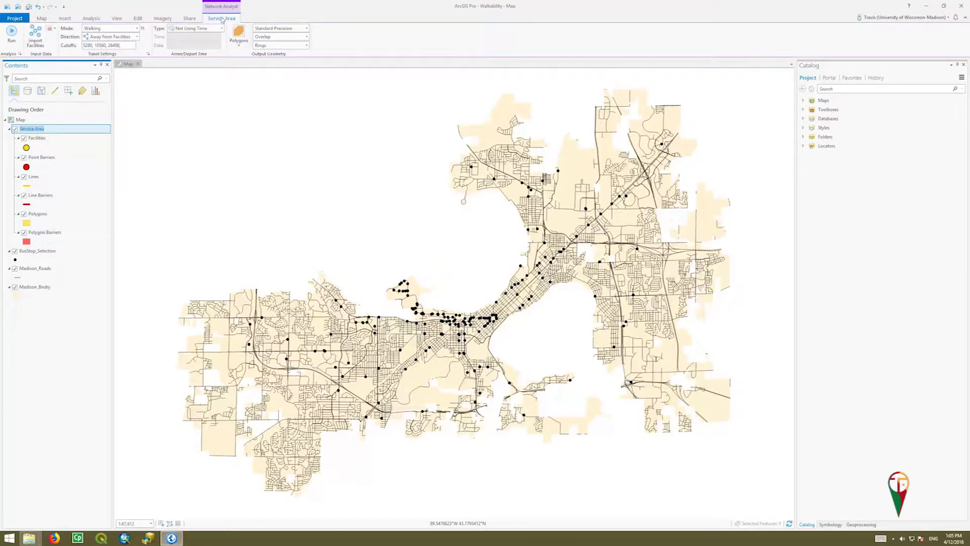
Start importing facilities into the Service Area layer with BusStop_Selection as the input locations
click(38, 41)
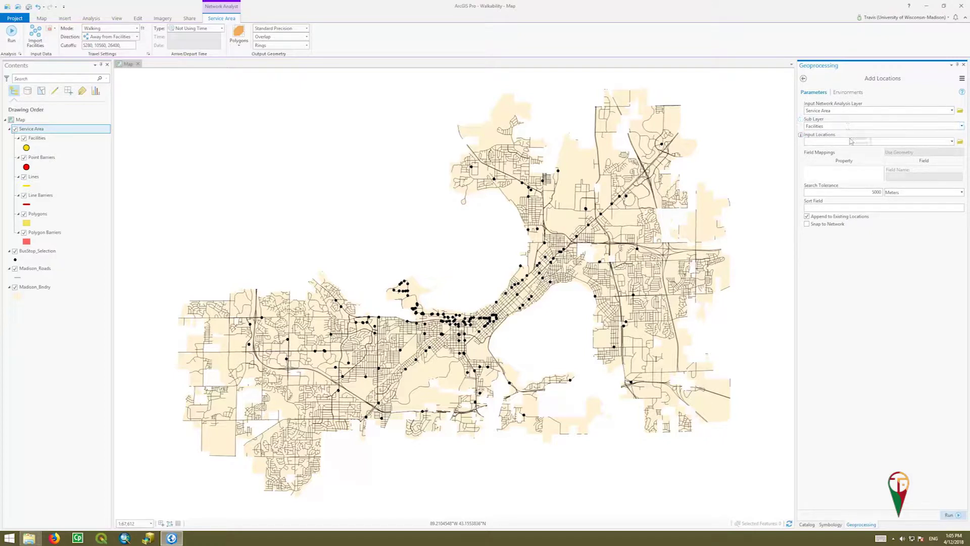
click(952, 141)
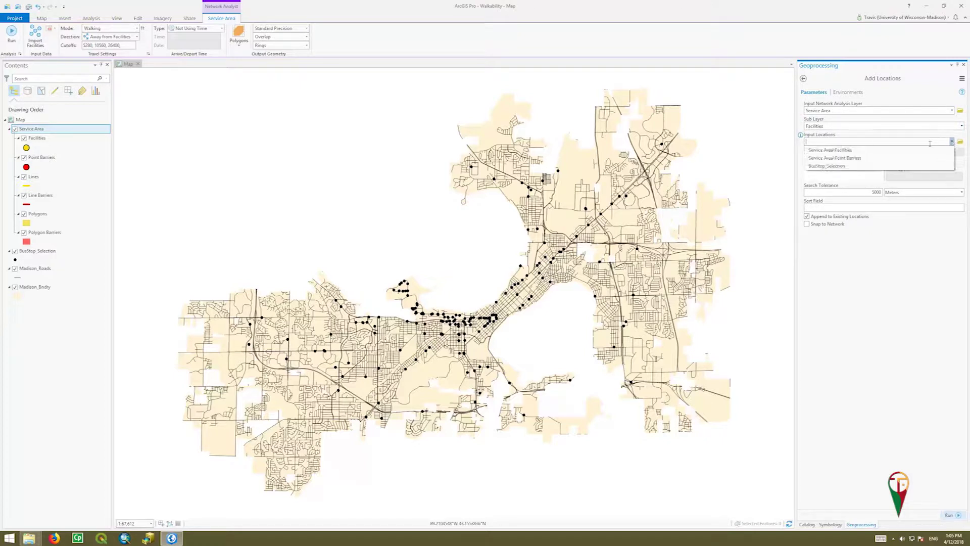
click(841, 166)
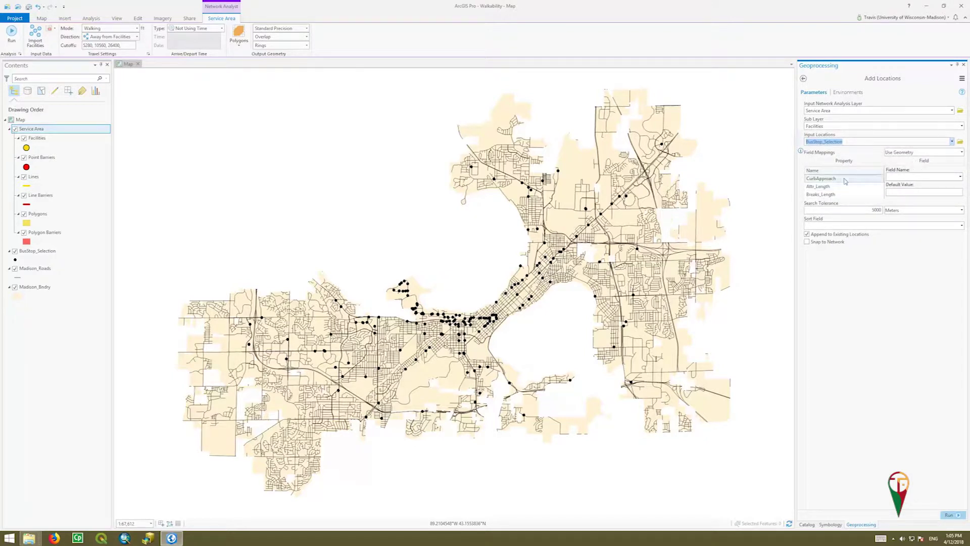
Set the search tolerance to 1000 meters, enable network snapping with a 10 meter offset, and add the locations
double_click(876, 211)
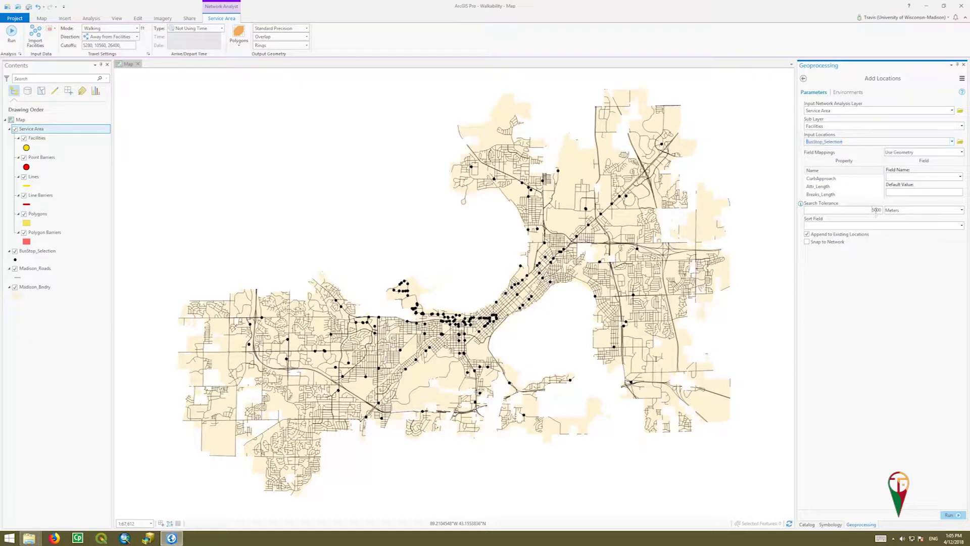
mouse_move(804, 206)
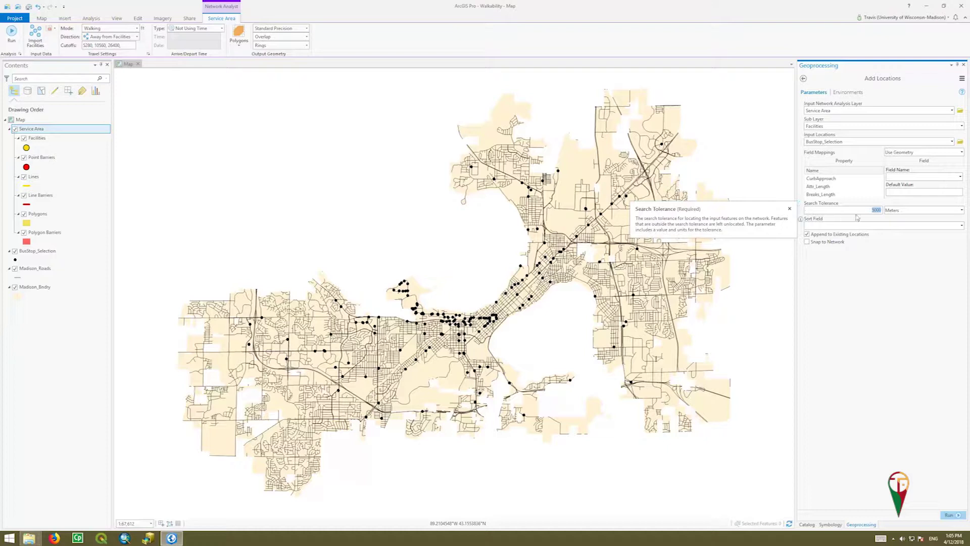
text(10)
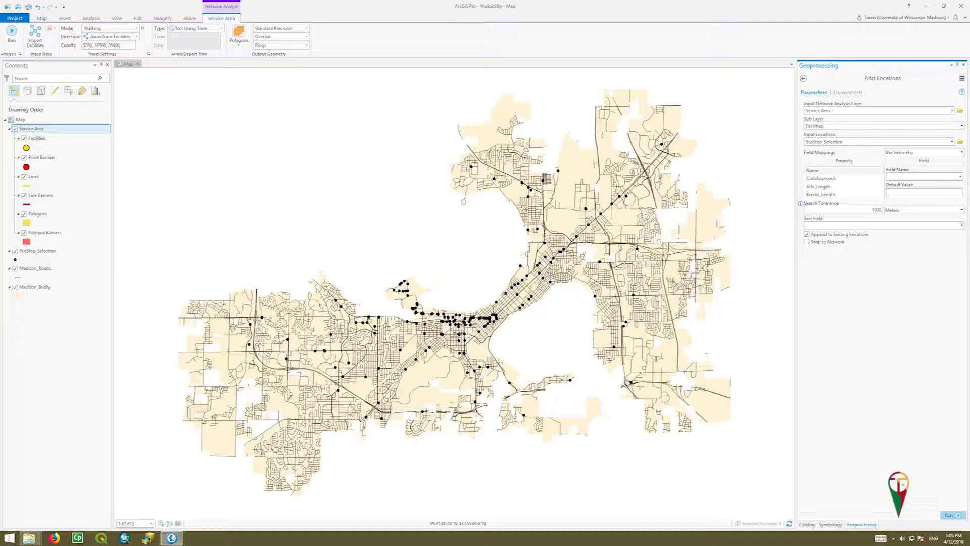
click(807, 242)
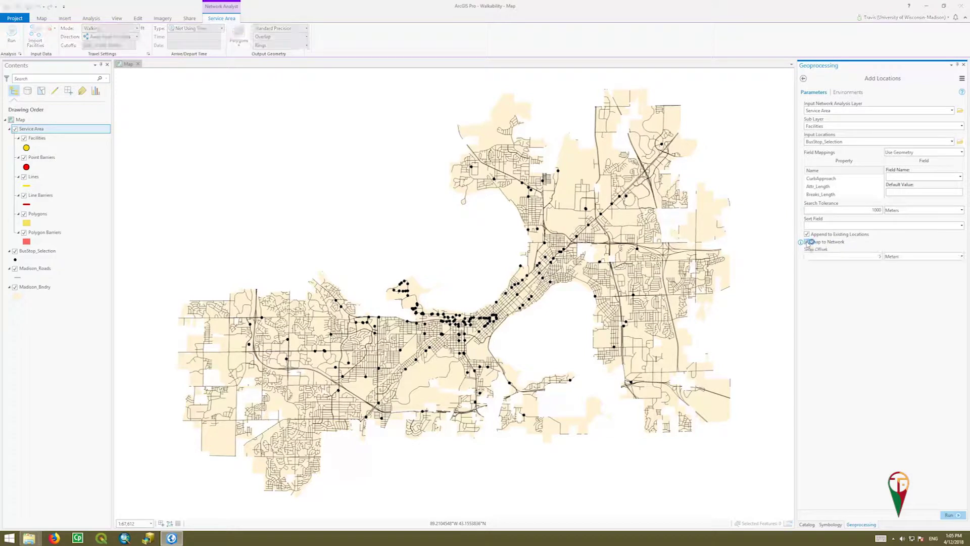
mouse_move(802, 244)
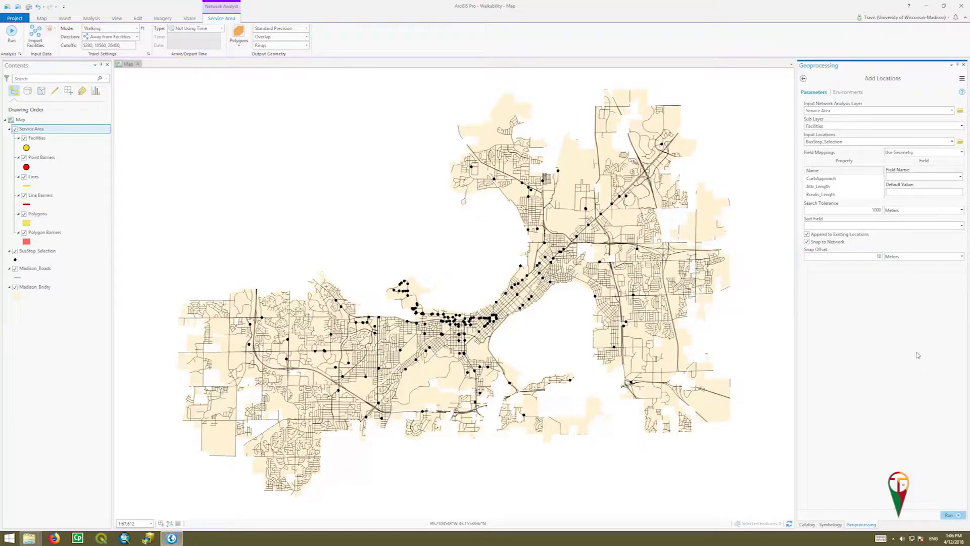
click(950, 515)
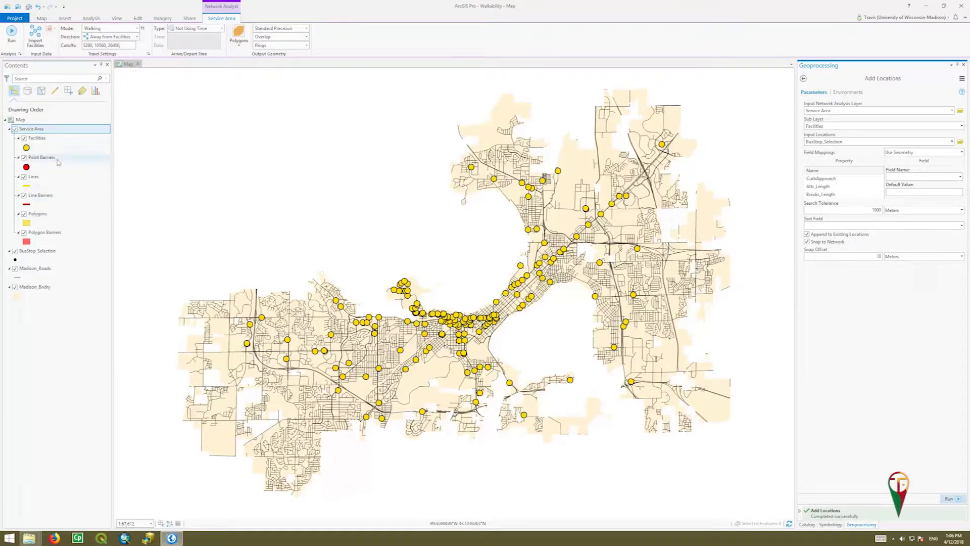
Hide the original BusStop_Selection layer on the map
click(15, 251)
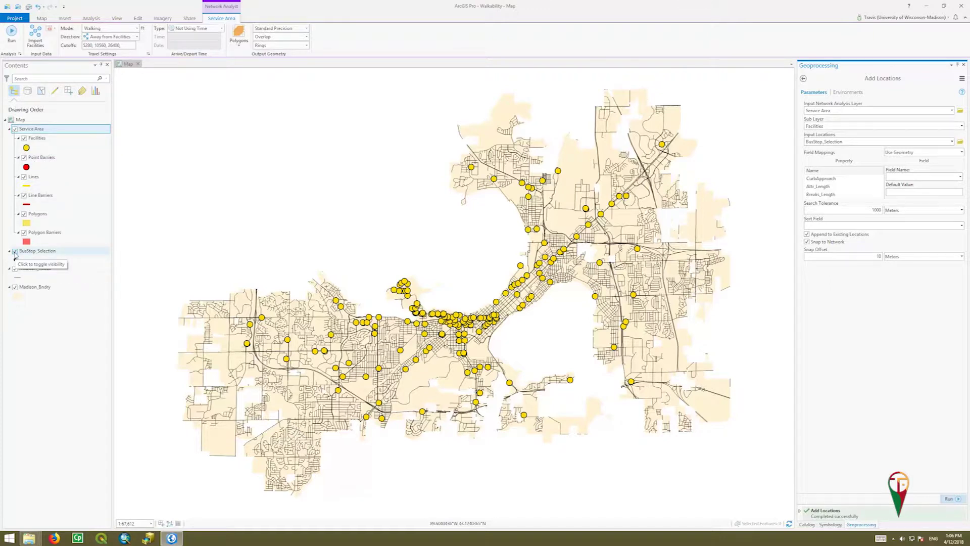
click(15, 251)
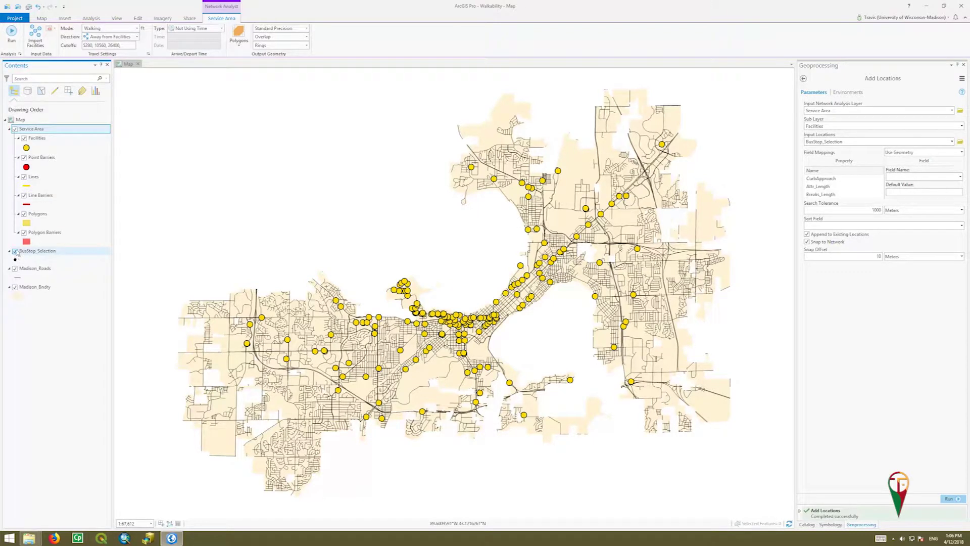
click(15, 251)
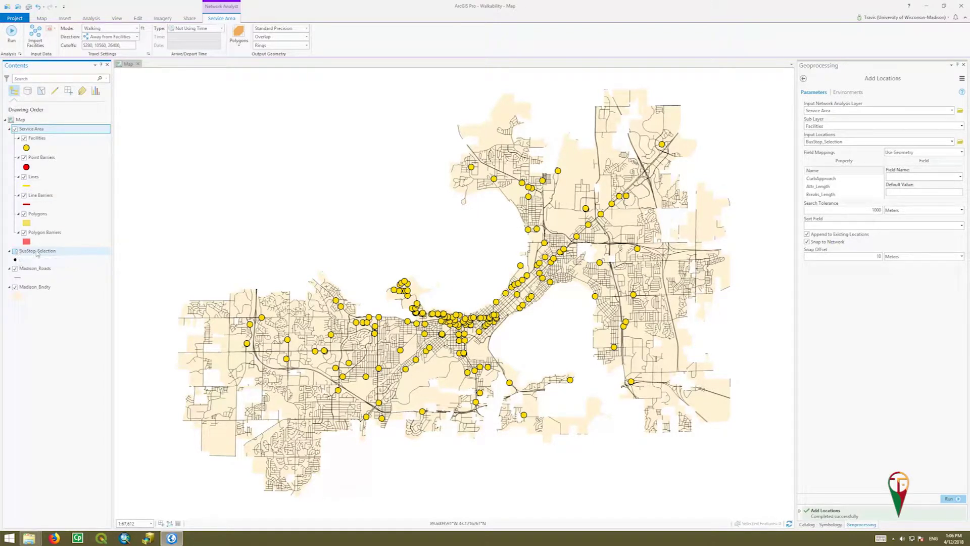
Change the Facilities symbol to Circle 1 in black with a size of 5 pt
click(27, 148)
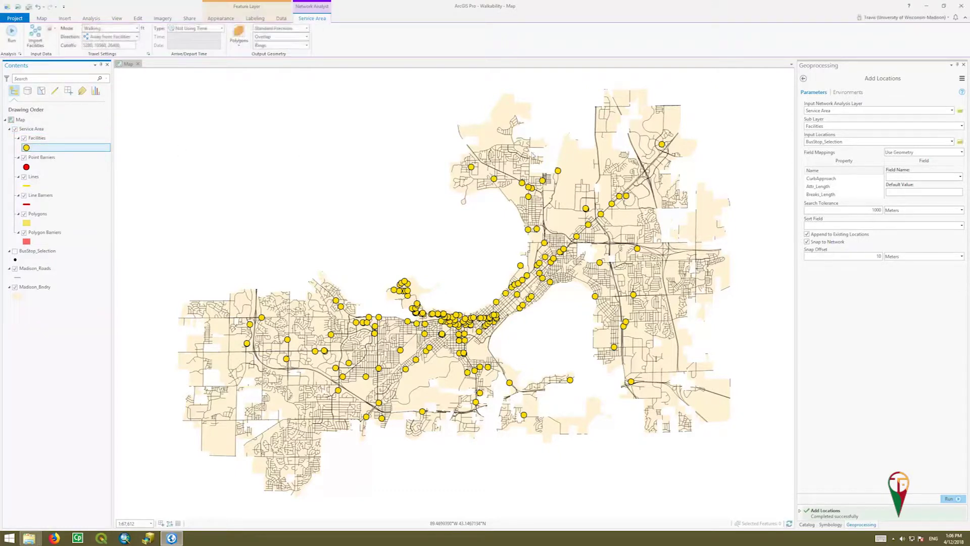
click(67, 145)
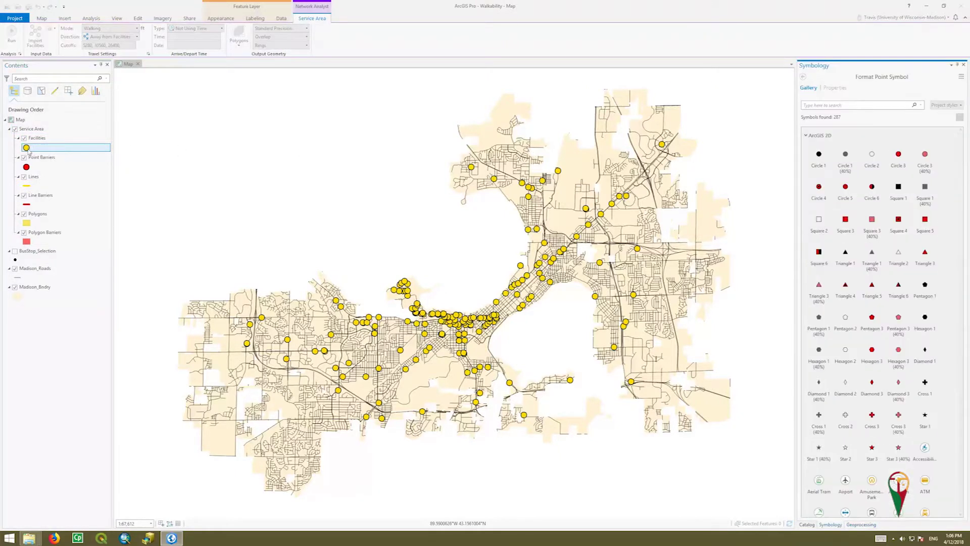
click(819, 155)
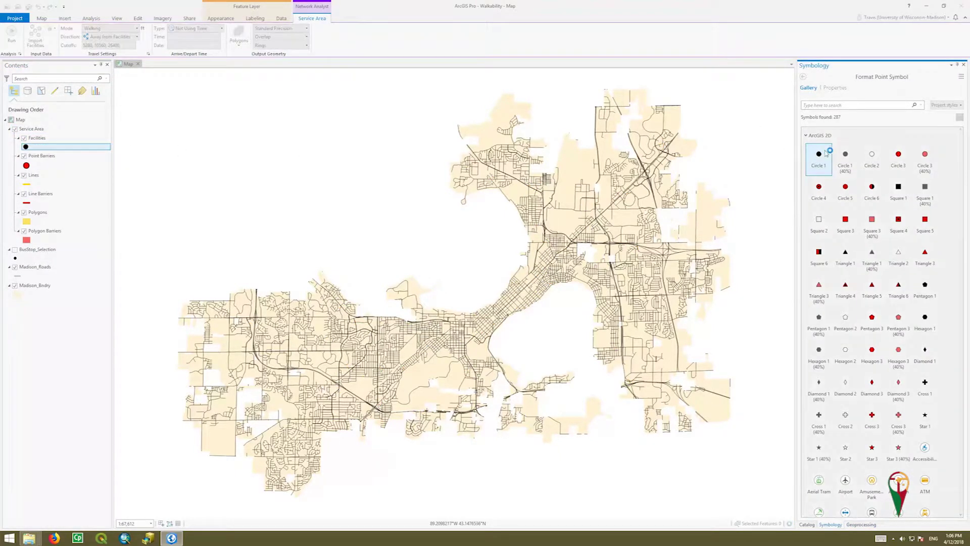
click(839, 89)
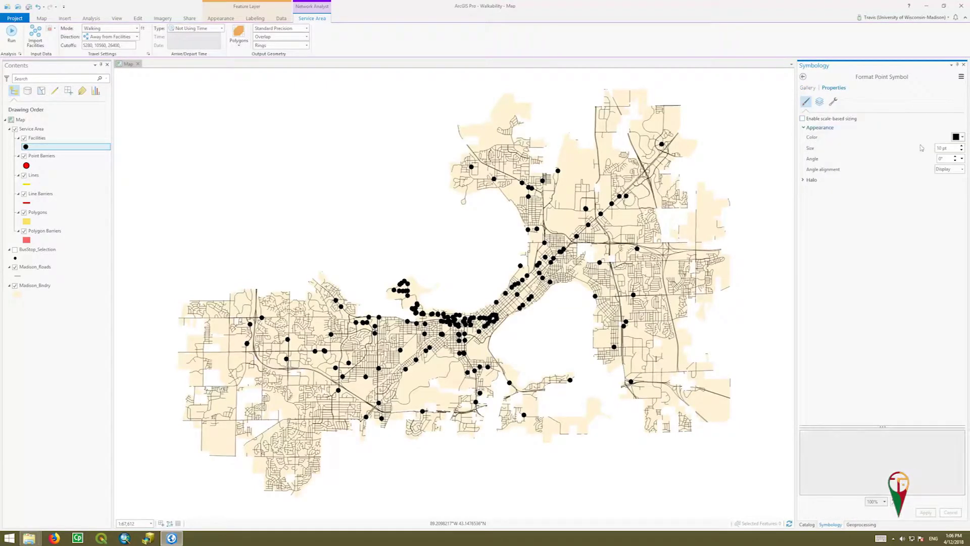
click(962, 151)
click(962, 151)
click(926, 512)
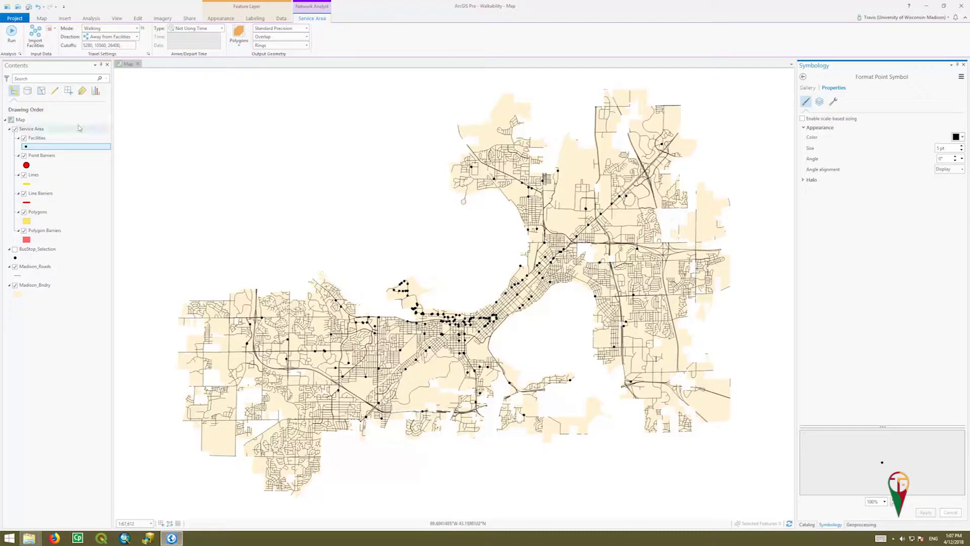
Set the Service Area cutoffs to 1320 and 2640, keeping Walking mode and the direction away from facilities
click(47, 129)
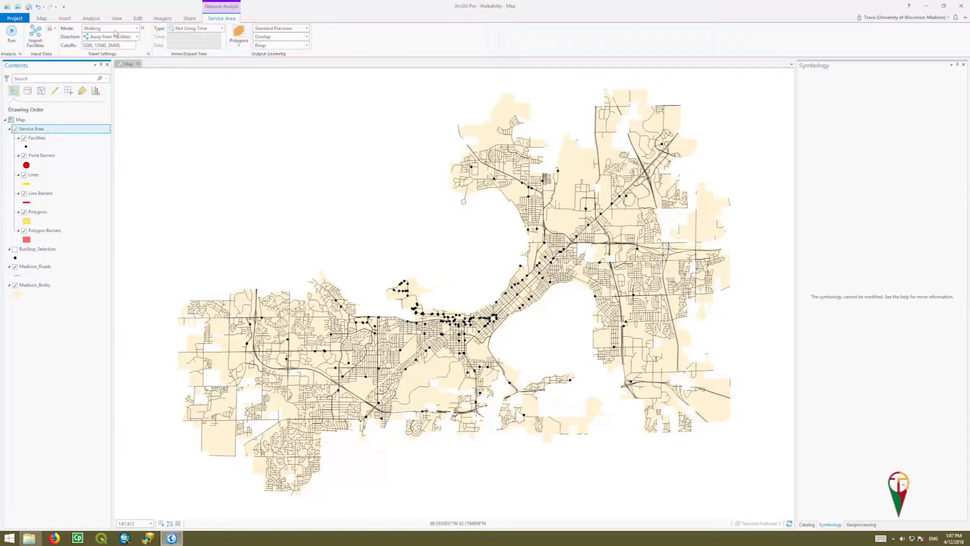
click(137, 29)
click(136, 29)
click(137, 37)
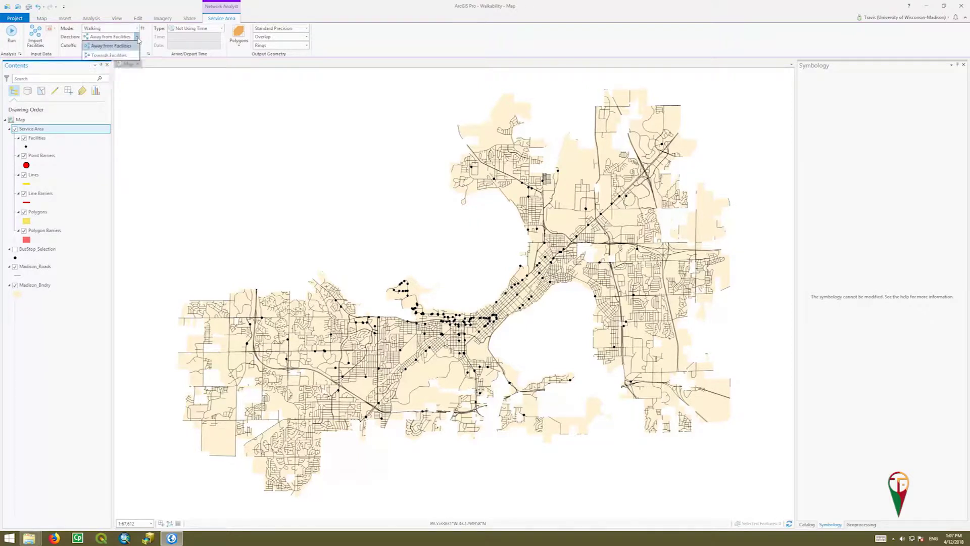
click(137, 37)
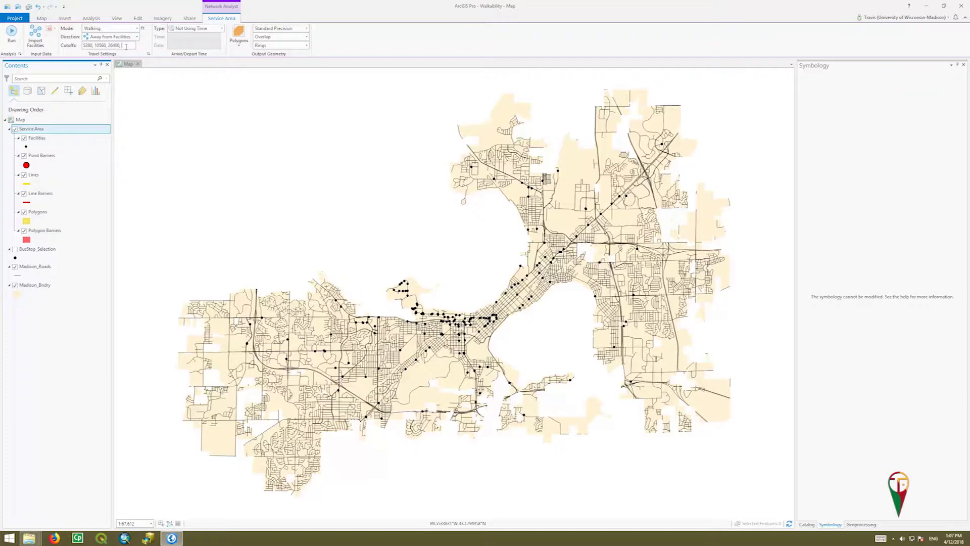
drag(128, 45, 84, 46)
text(1320, 2640)
Keep the analysis not using time and configure the output polygons as High Precision, Dissolve and Rings
click(222, 29)
click(221, 28)
click(306, 29)
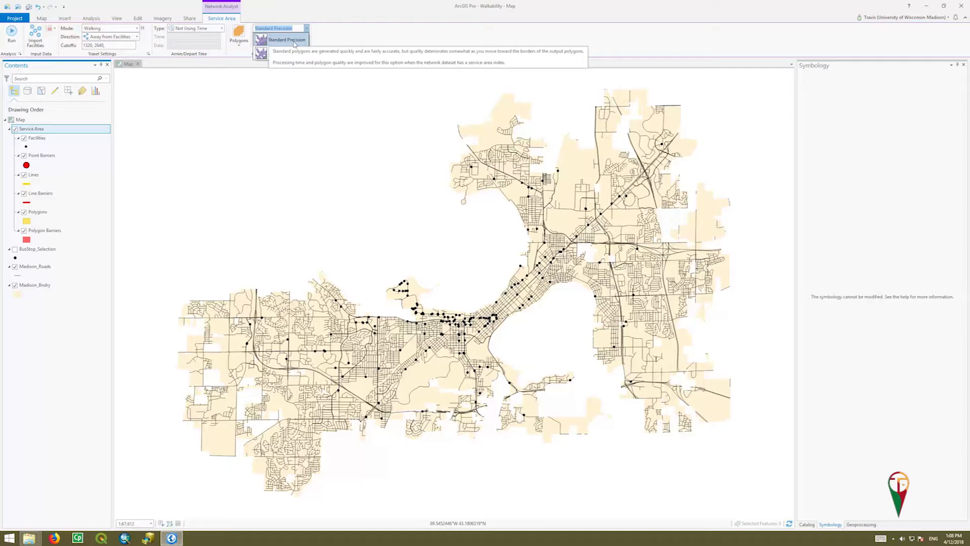
click(275, 53)
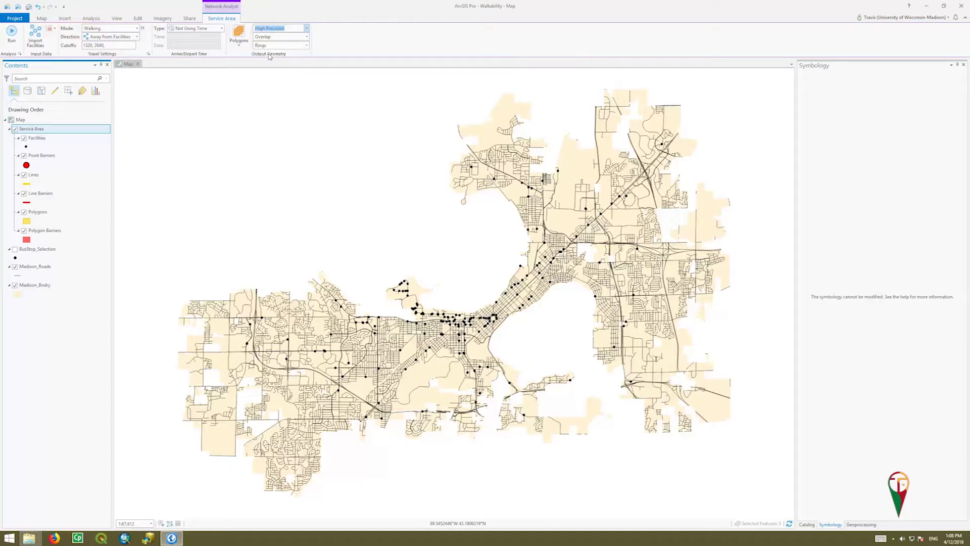
click(307, 37)
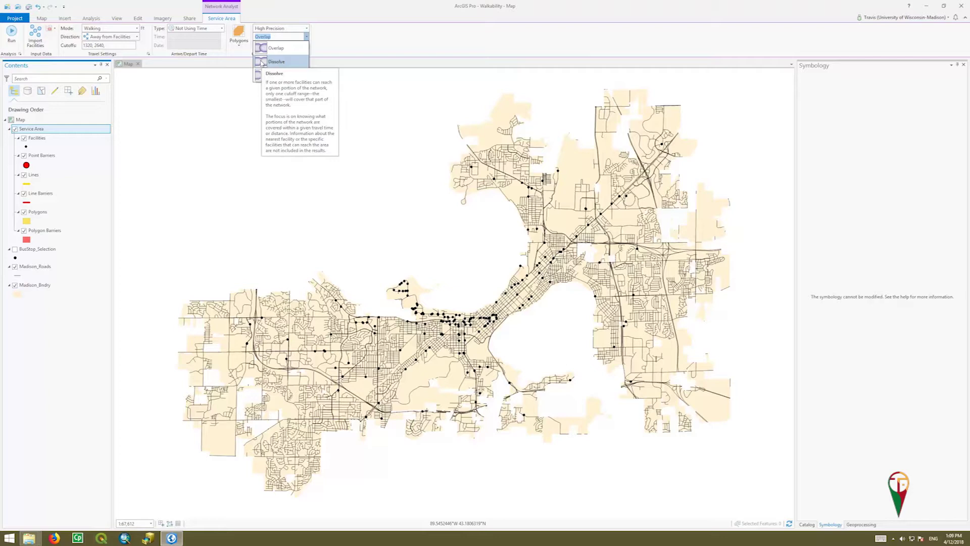
click(261, 61)
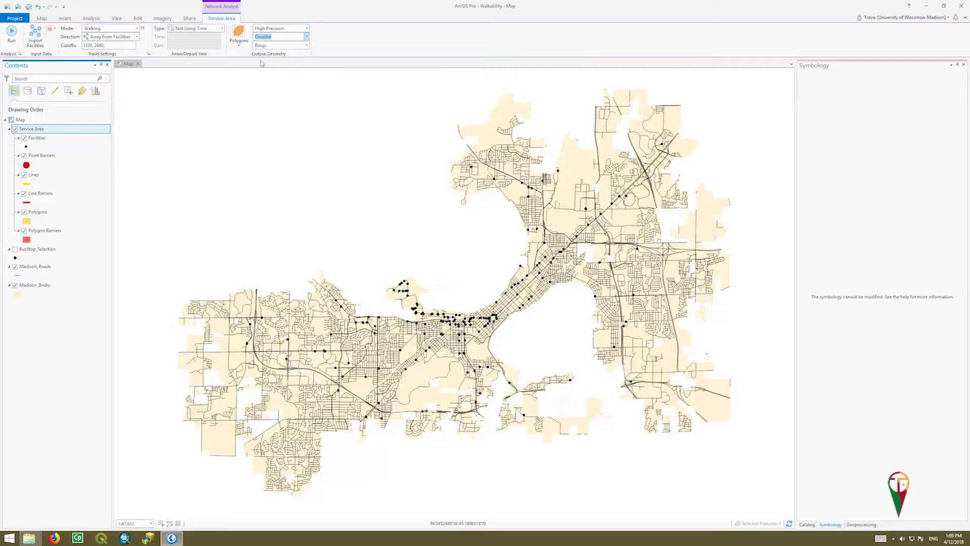
click(306, 46)
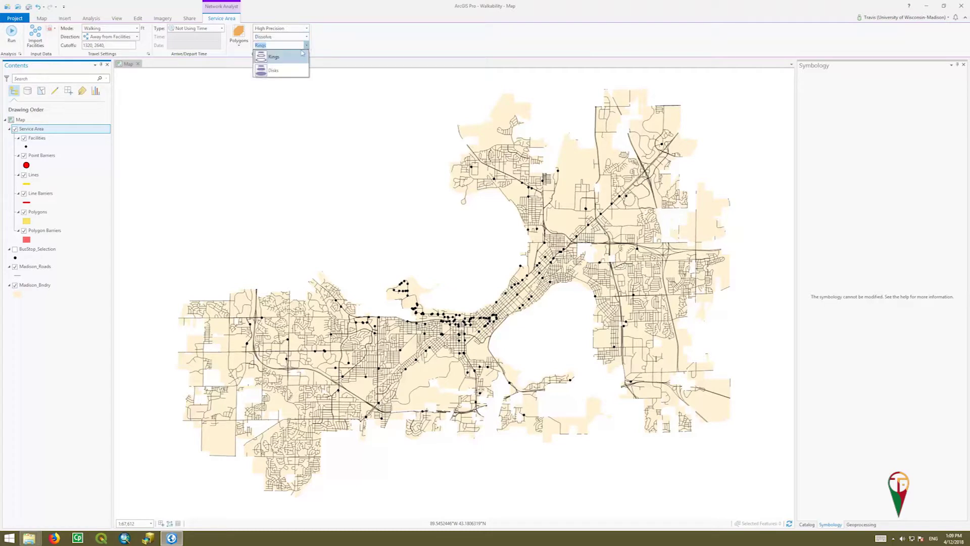
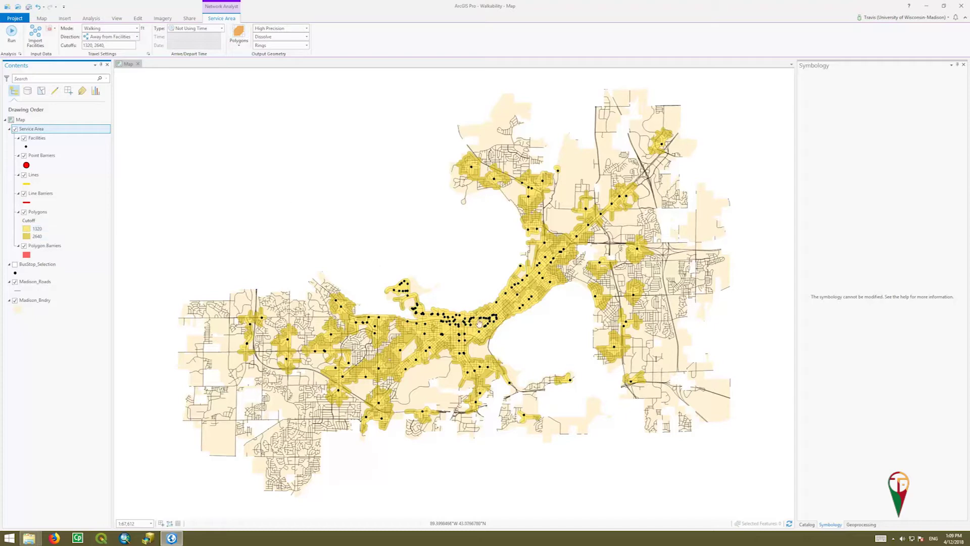
Give the 1320 cutoff polygons a light yellow fill with no outline color and apply the symbol formatting
scroll(480, 323, up, 4)
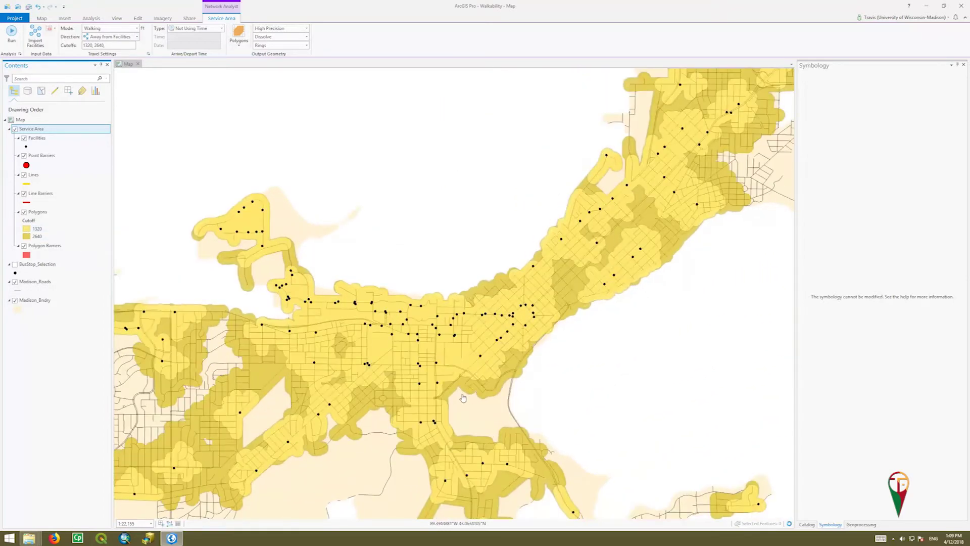
click(26, 229)
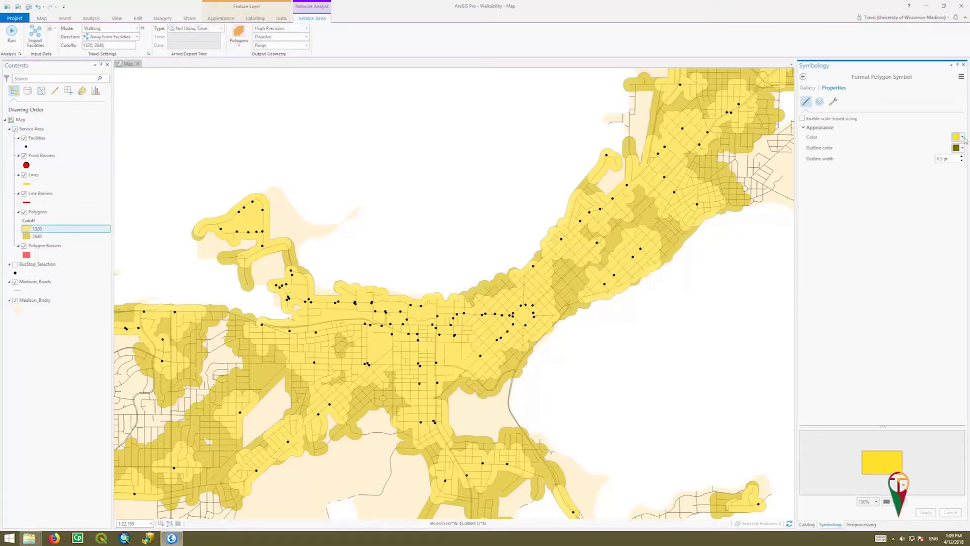
click(962, 137)
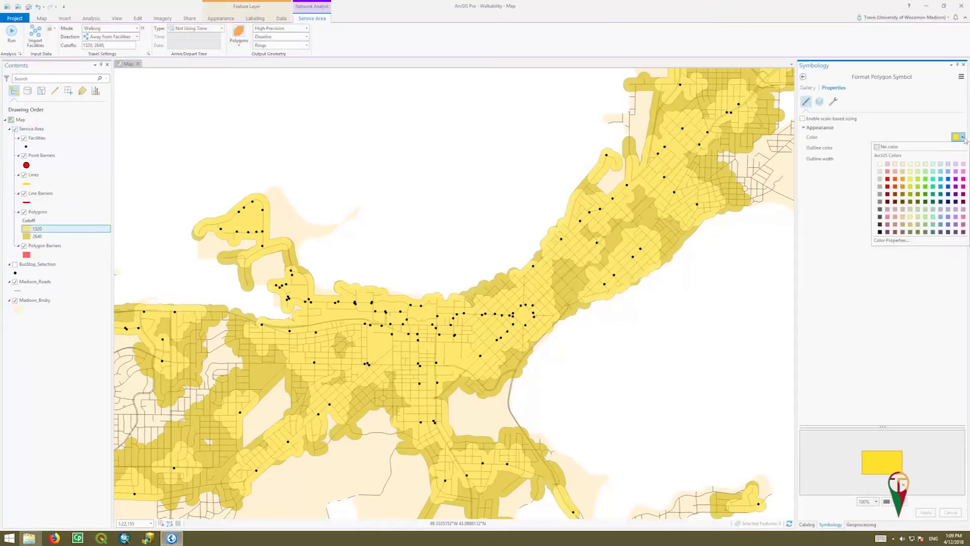
click(910, 172)
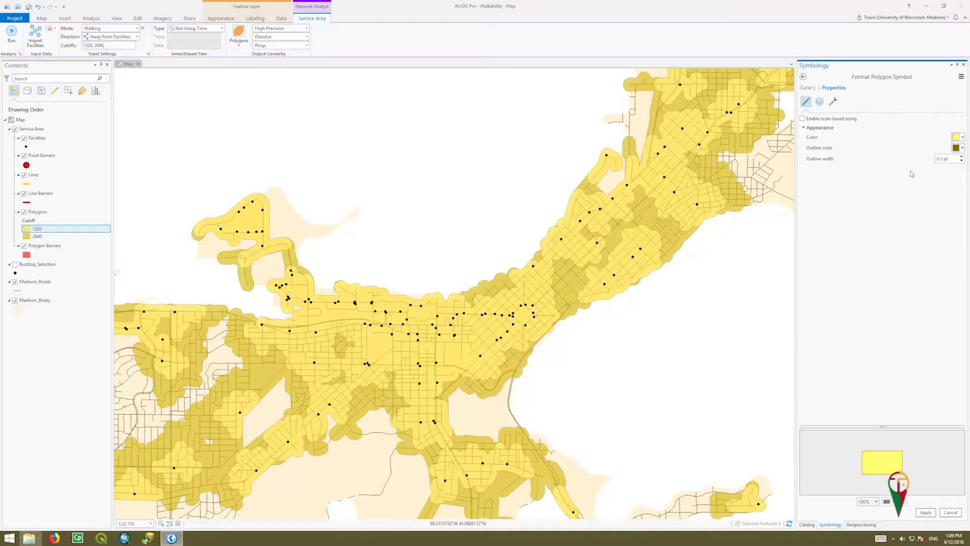
click(962, 149)
click(902, 161)
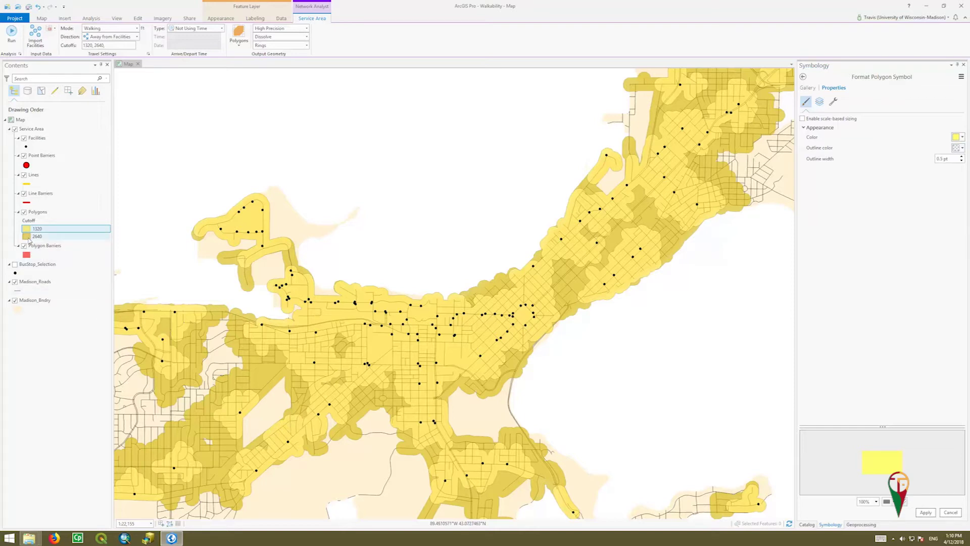
click(29, 238)
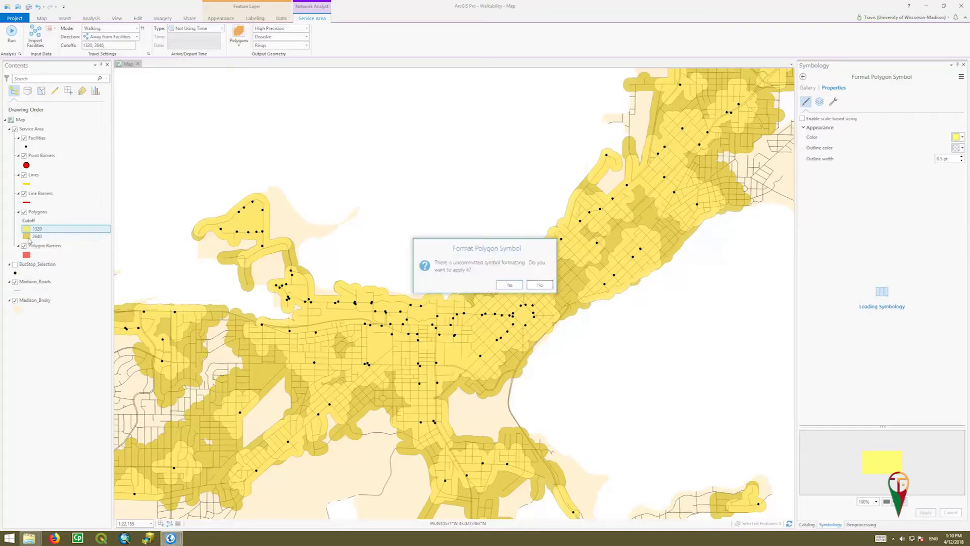
click(510, 285)
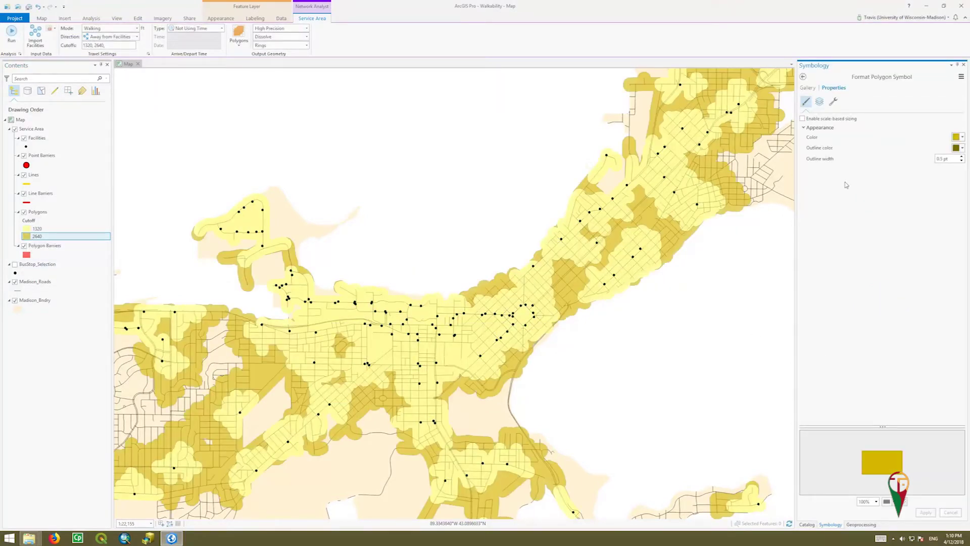
Give the 2640 cutoff polygons a light salmon-orange fill with no outline color and apply it
click(963, 138)
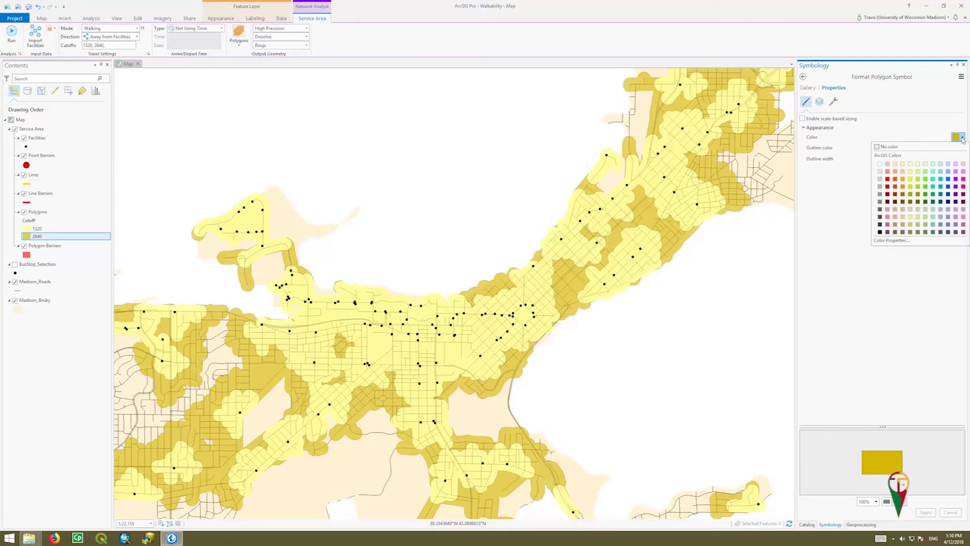
click(895, 172)
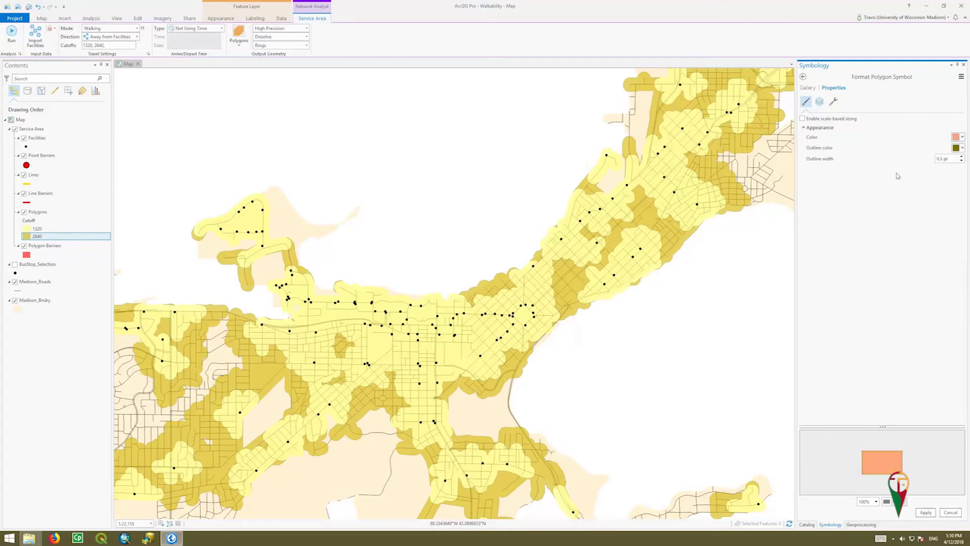
click(962, 148)
click(887, 234)
click(925, 512)
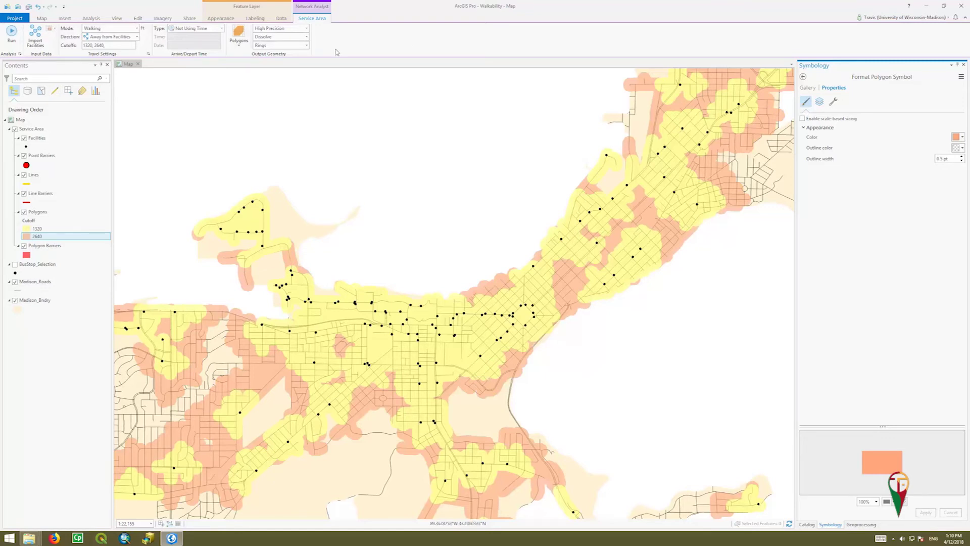
Save the project and zoom the map to the extent of the Service Area layer
click(27, 7)
right_click(37, 131)
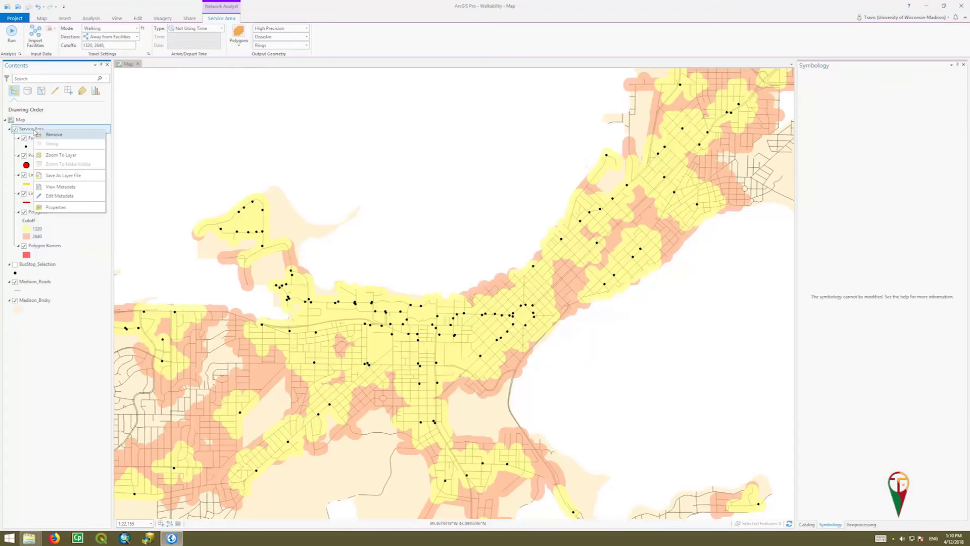
click(57, 155)
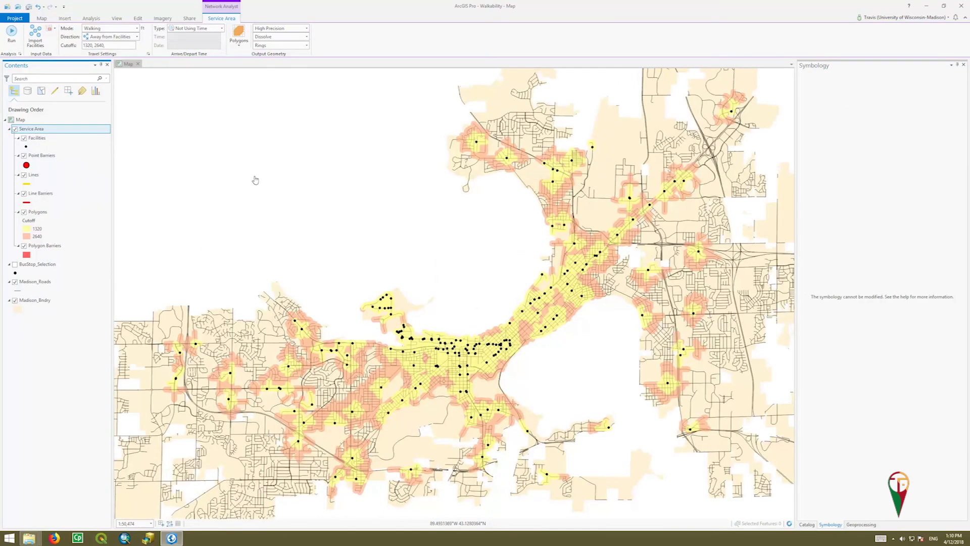